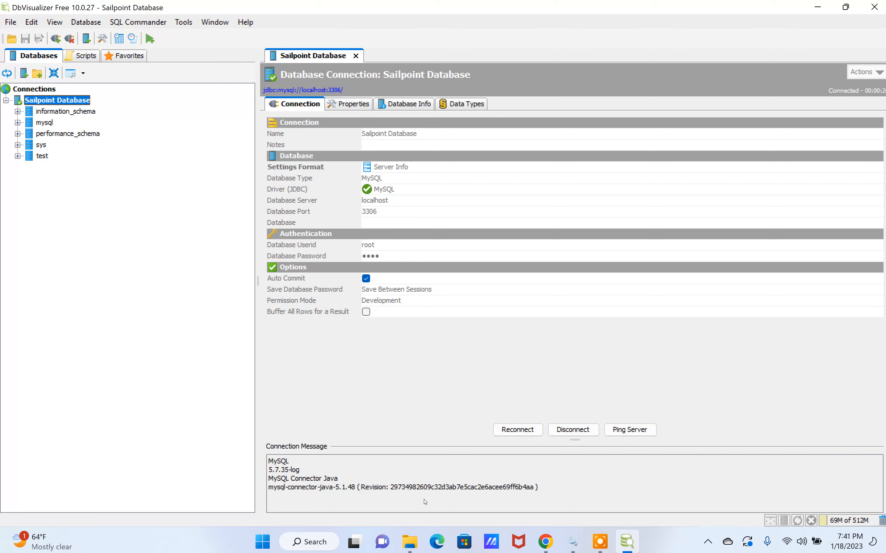
# Switch to File Explorer and locate the identityiq and quartz table scripts in the JDBC_DATABASE_SQL_COMMANDS folder, returning to DbVisualizer
pyautogui.click(410, 541)
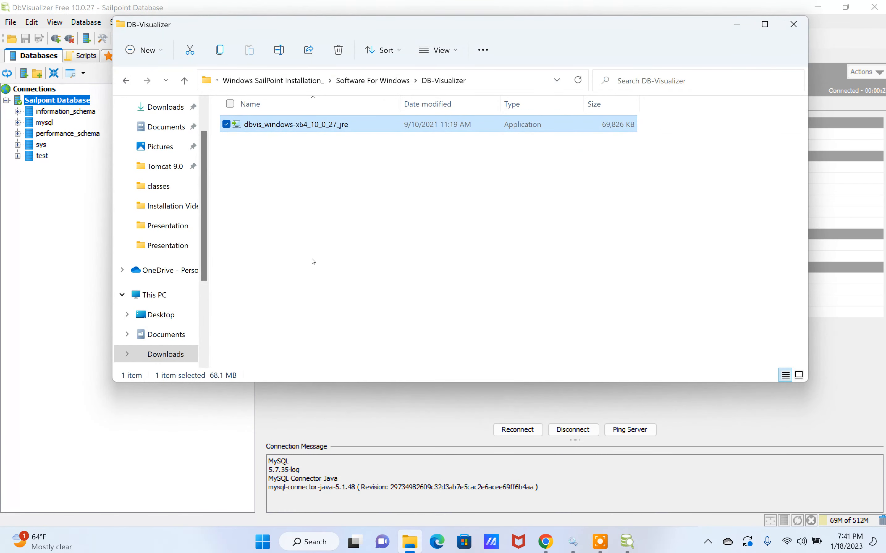
pyautogui.click(371, 84)
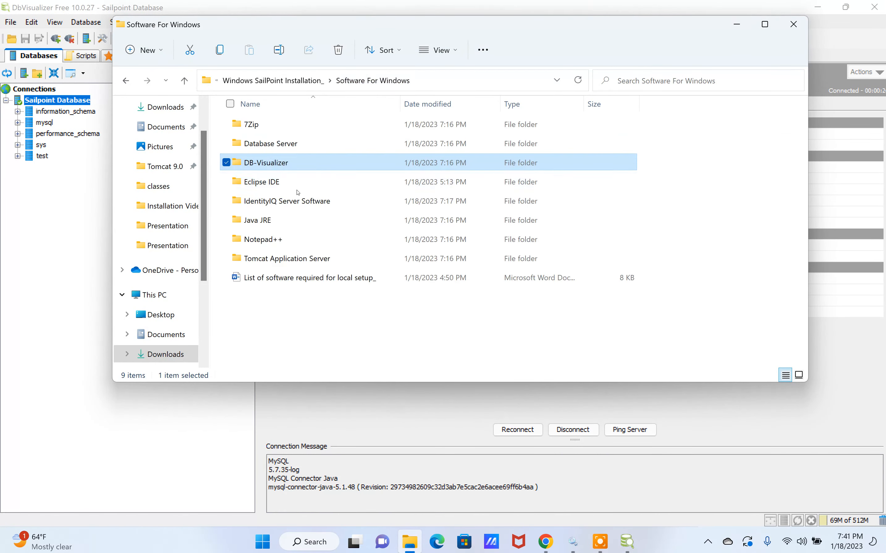
pyautogui.click(307, 80)
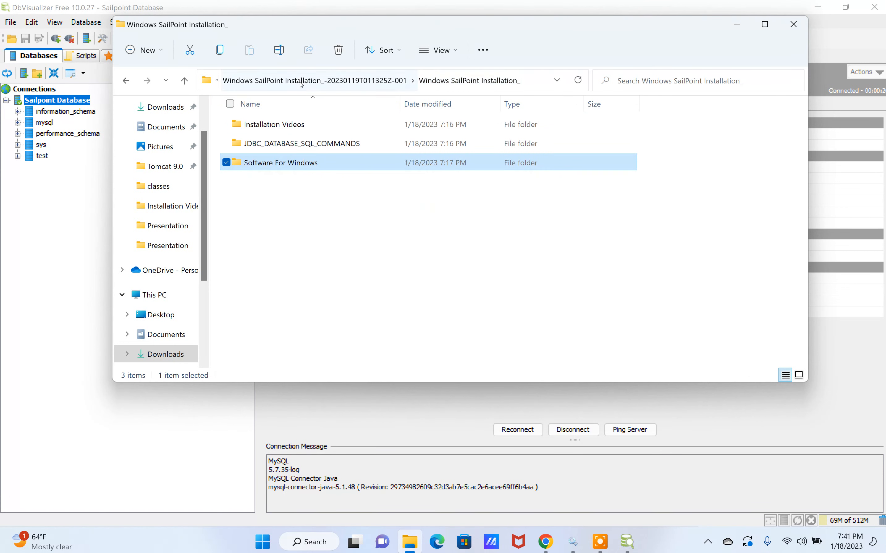
pyautogui.doubleClick(267, 144)
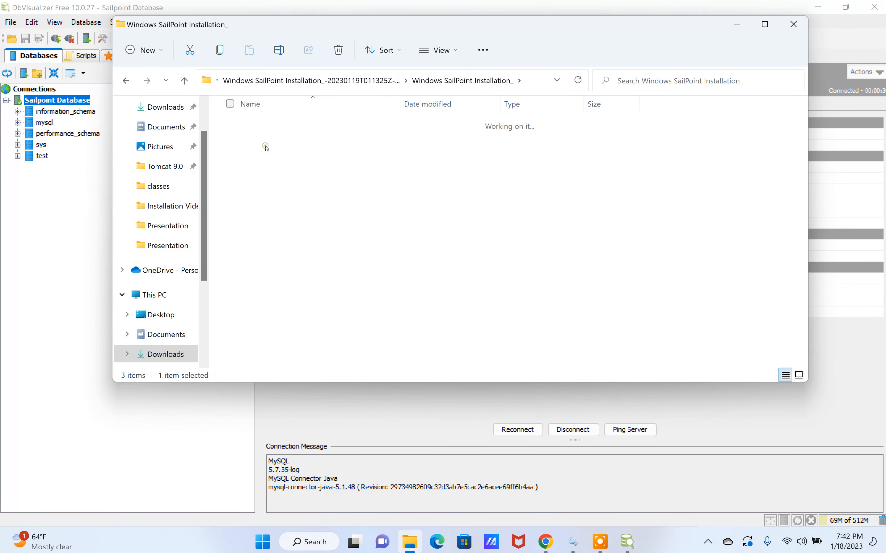
pyautogui.click(268, 126)
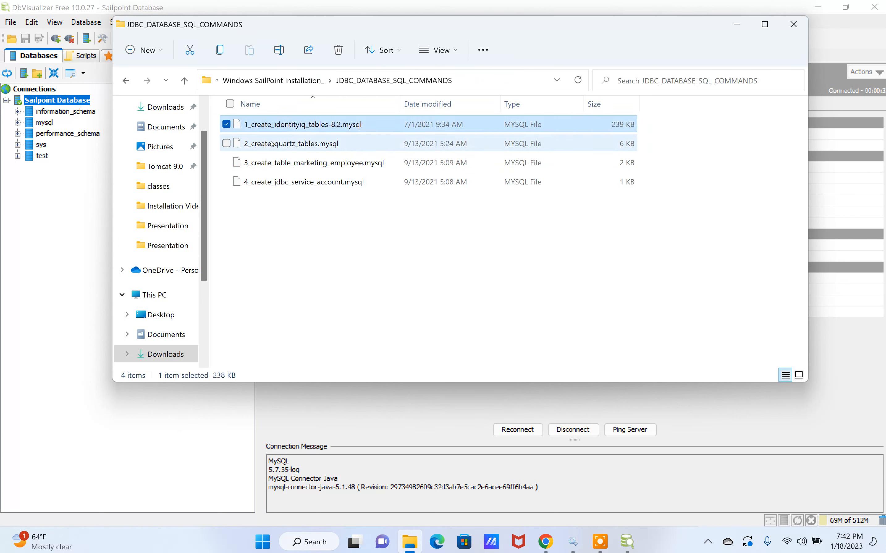
pyautogui.click(272, 144)
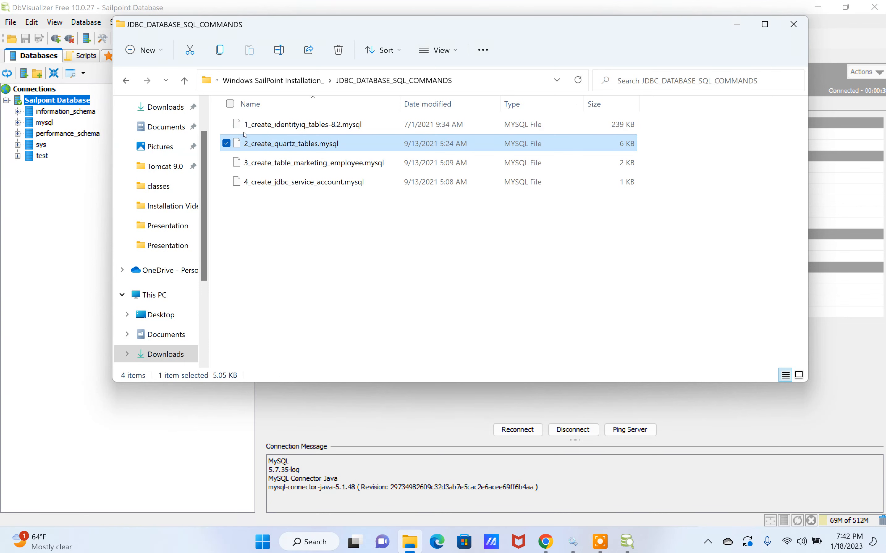
pyautogui.click(75, 191)
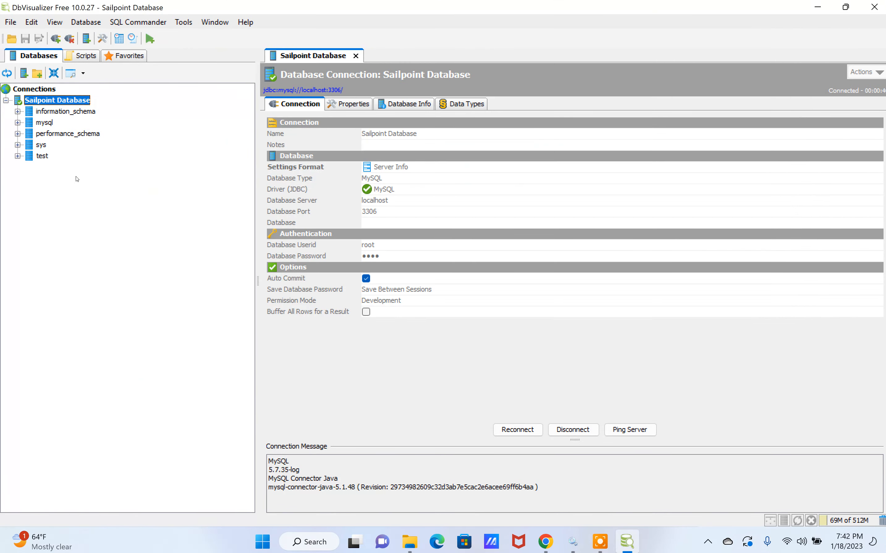
# Start opening a script file and browse from Downloads through the Windows SailPoint Installation_ folders to JDBC_DATABASE_SQL_COMMANDS
pyautogui.click(14, 23)
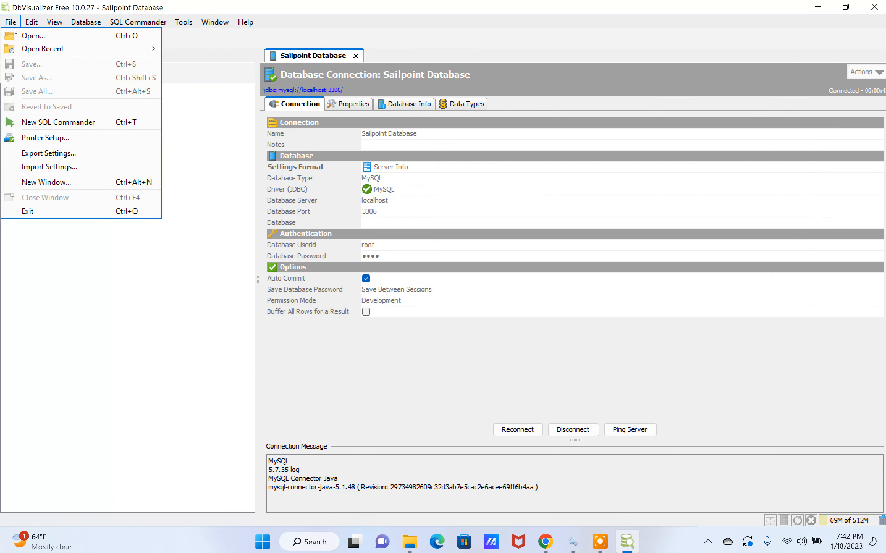
pyautogui.click(33, 36)
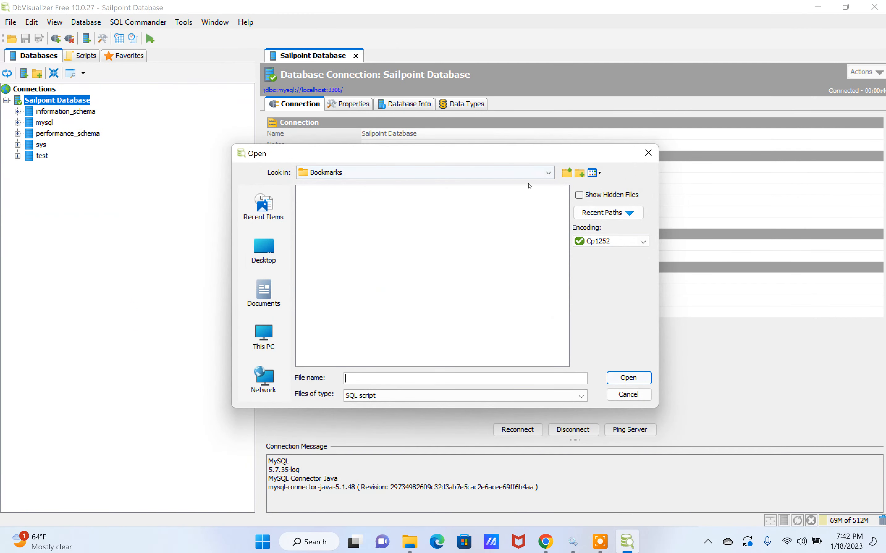
pyautogui.click(549, 175)
pyautogui.scroll(3, 353, 215)
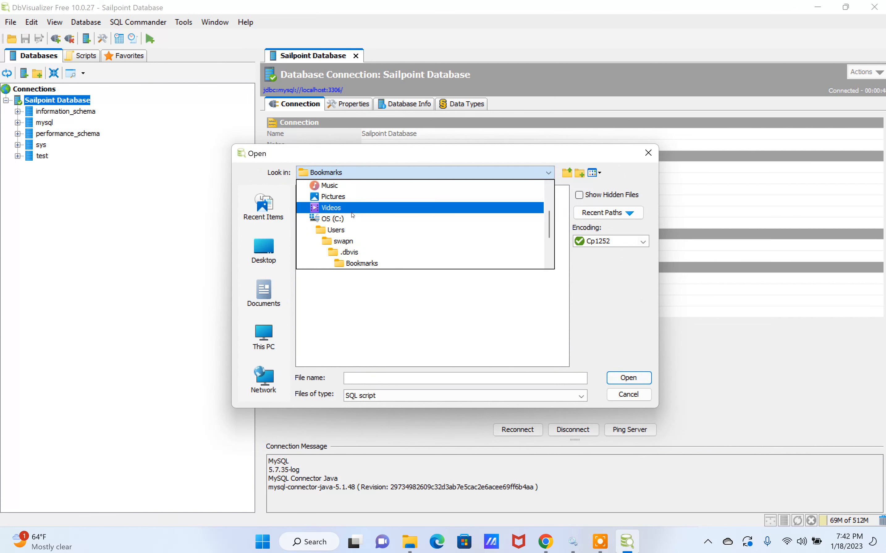
pyautogui.scroll(2, 351, 212)
pyautogui.click(340, 240)
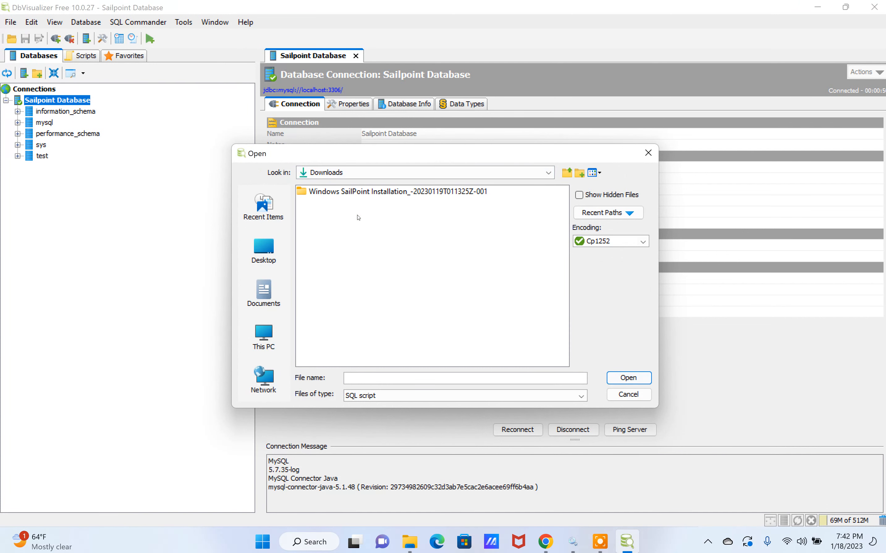
pyautogui.click(363, 192)
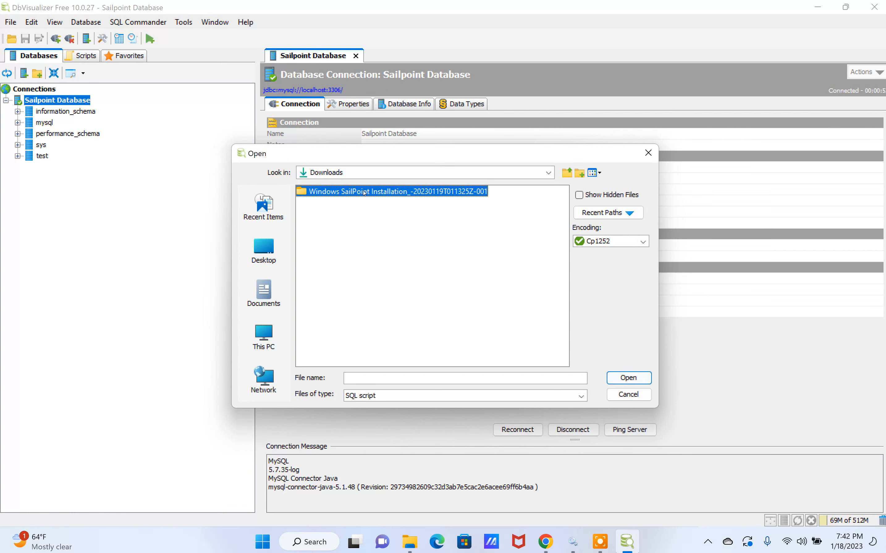
pyautogui.doubleClick(365, 191)
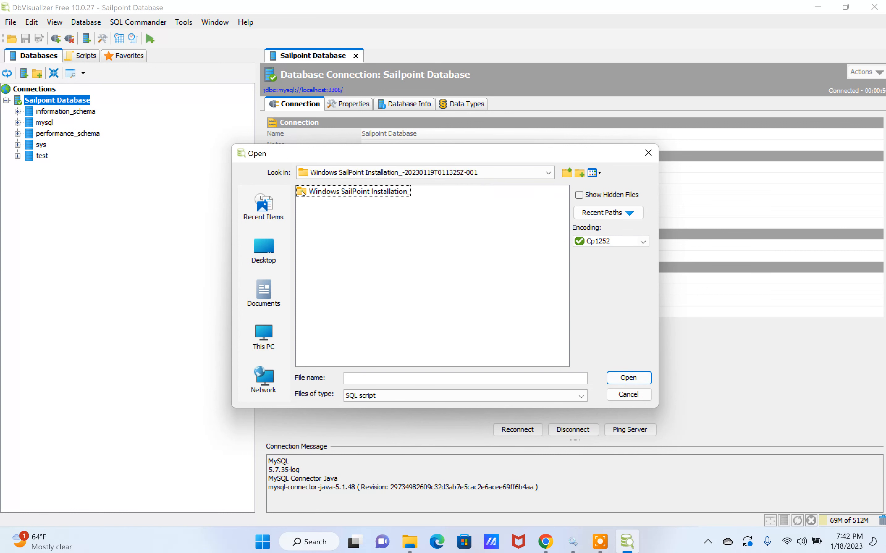
pyautogui.doubleClick(299, 192)
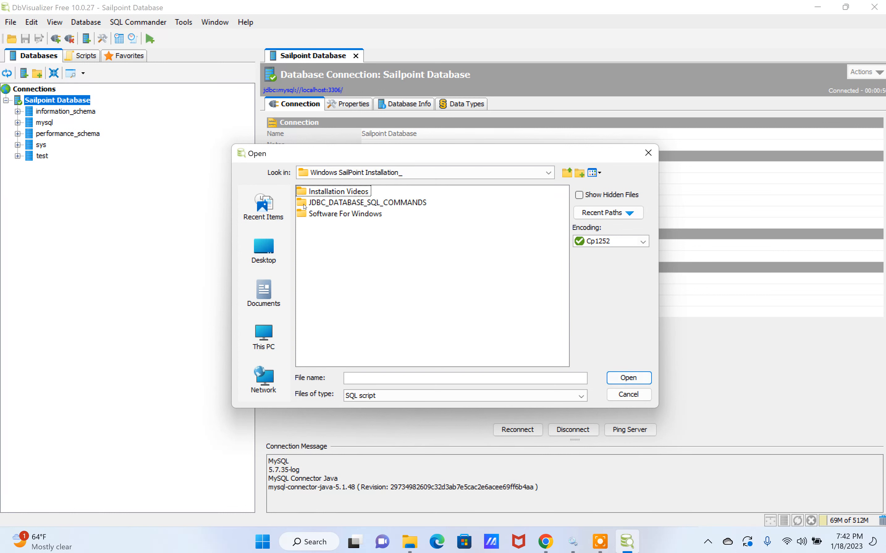
pyautogui.doubleClick(304, 204)
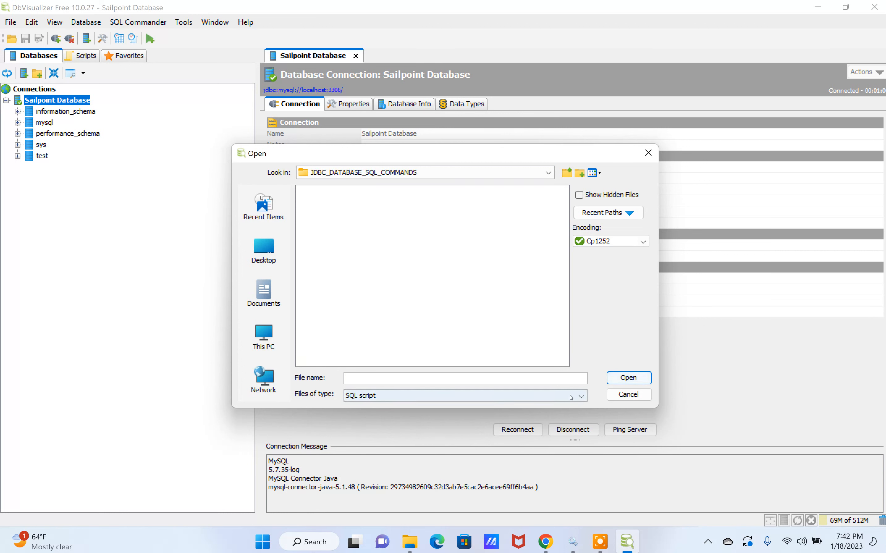
# Set the file type filter to All Files and open 1_create_identityiq_tables-8.2.mysql
pyautogui.click(373, 397)
pyautogui.click(370, 406)
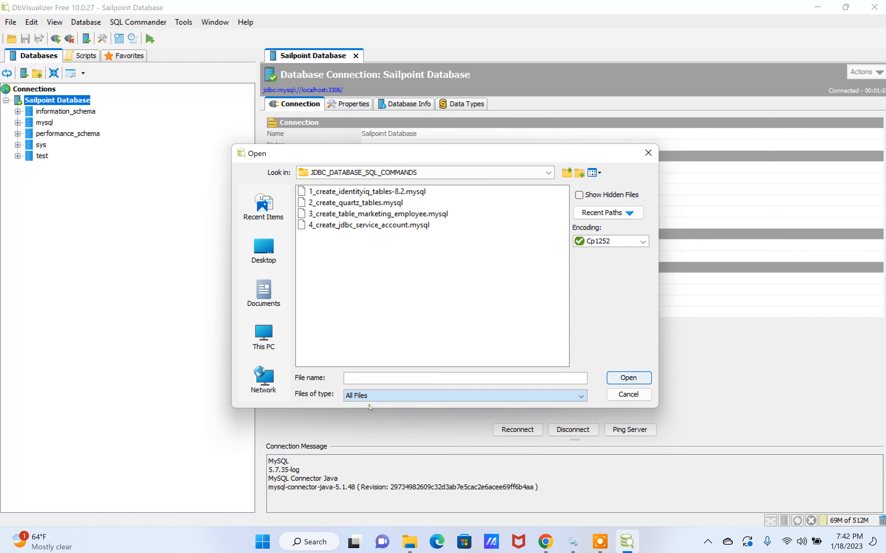
pyautogui.click(328, 192)
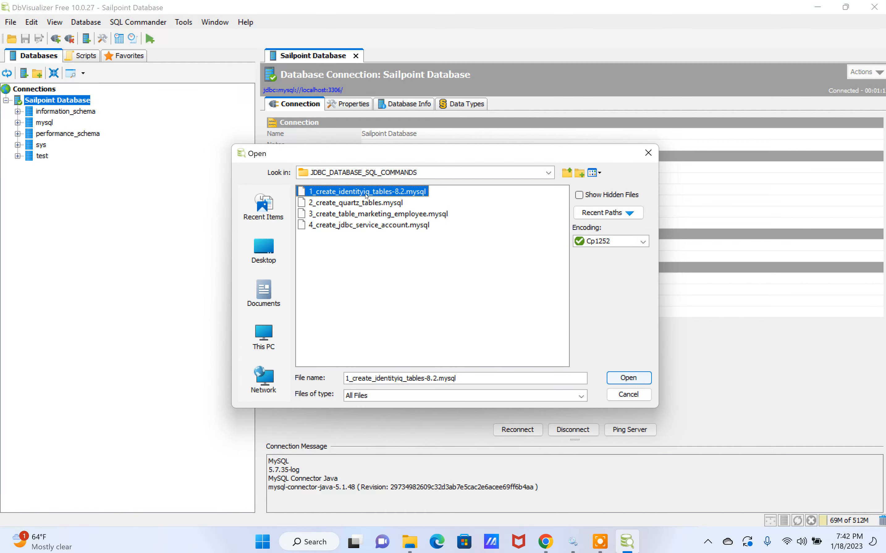
pyautogui.click(618, 378)
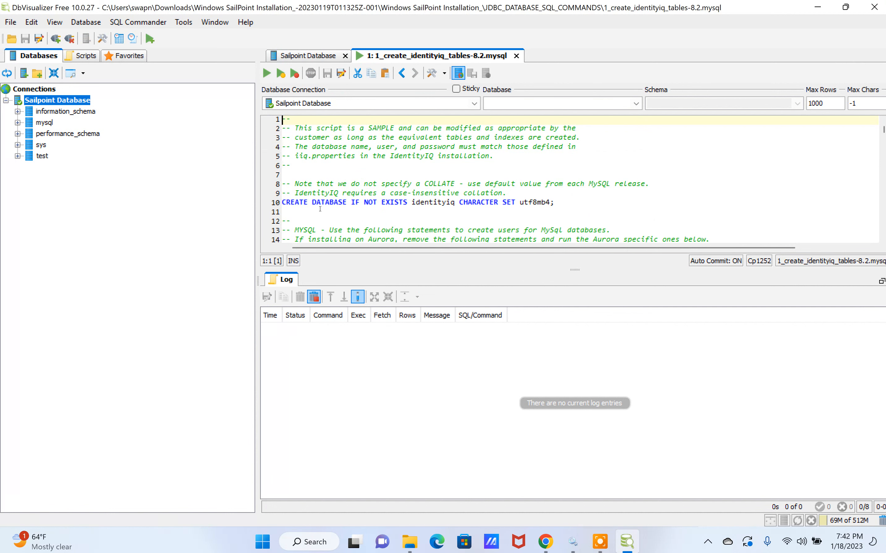
# Execute the identityiq tables script on the Sailpoint Database connection and reload the database objects
pyautogui.click(267, 75)
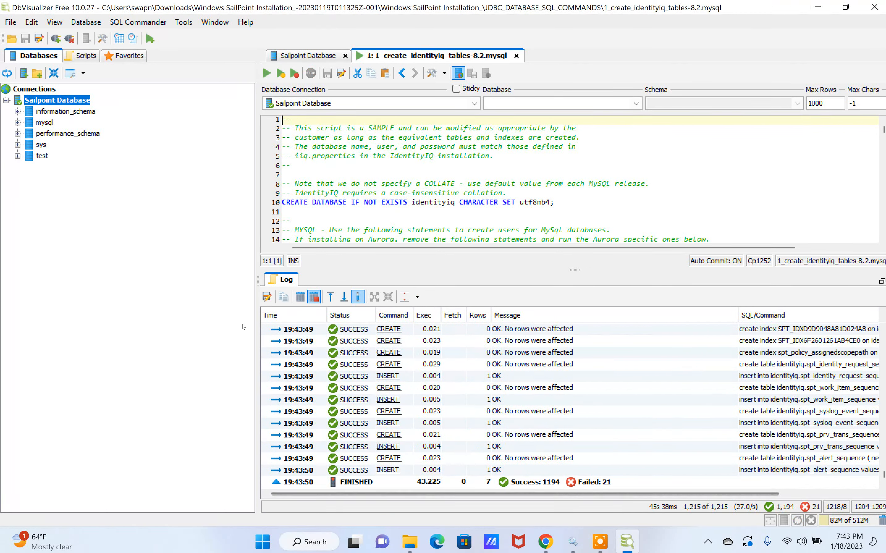
pyautogui.click(6, 74)
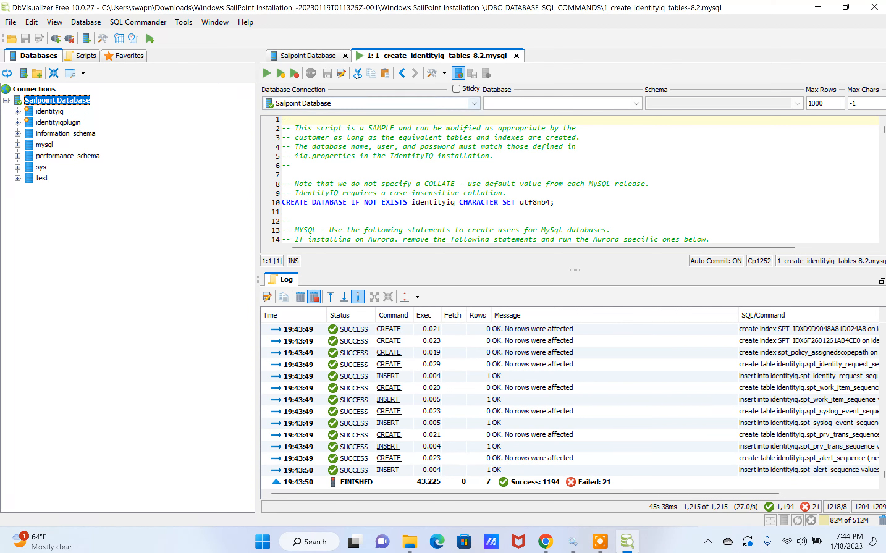
# Open 2_create_quartz_tables.mysql and execute it on the Sailpoint Database connection
pyautogui.click(10, 22)
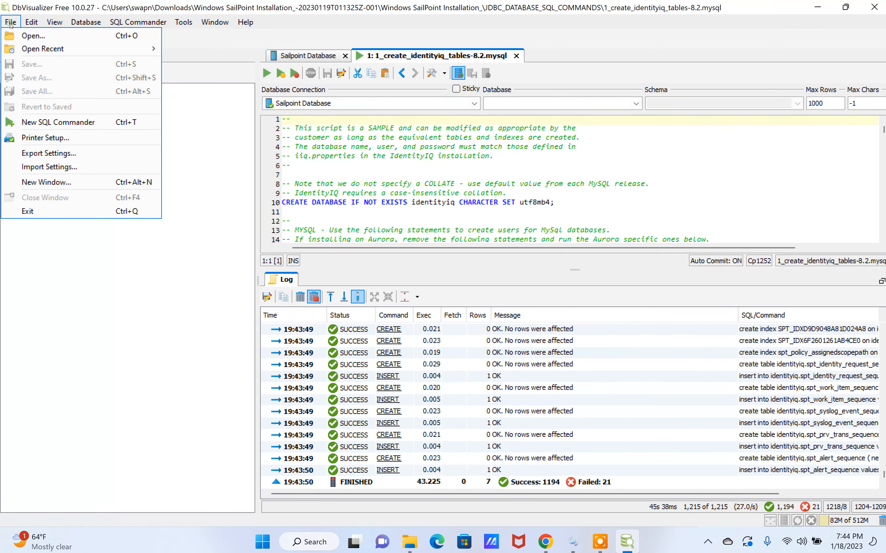
pyautogui.click(19, 35)
pyautogui.click(337, 204)
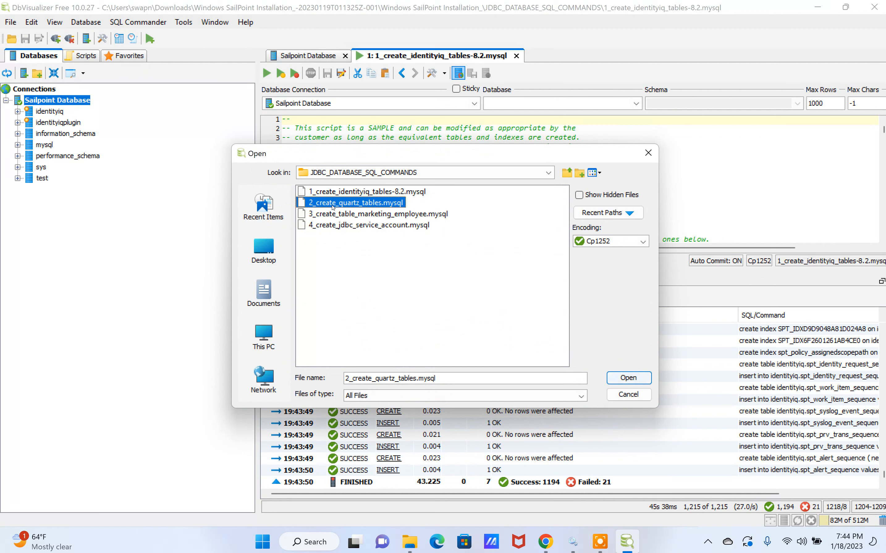
pyautogui.click(631, 377)
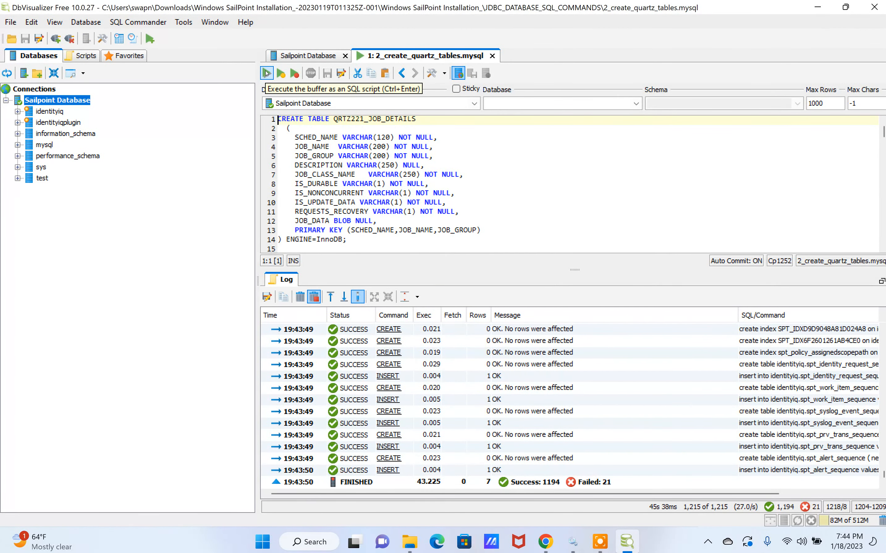
pyautogui.click(267, 73)
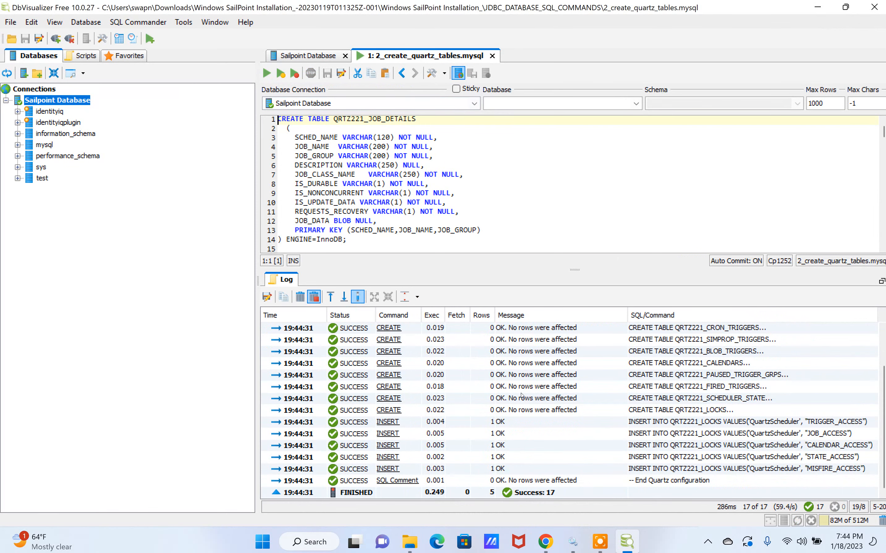
# Reload the database objects and close the quartz script and the Sailpoint Database connection view
pyautogui.click(6, 74)
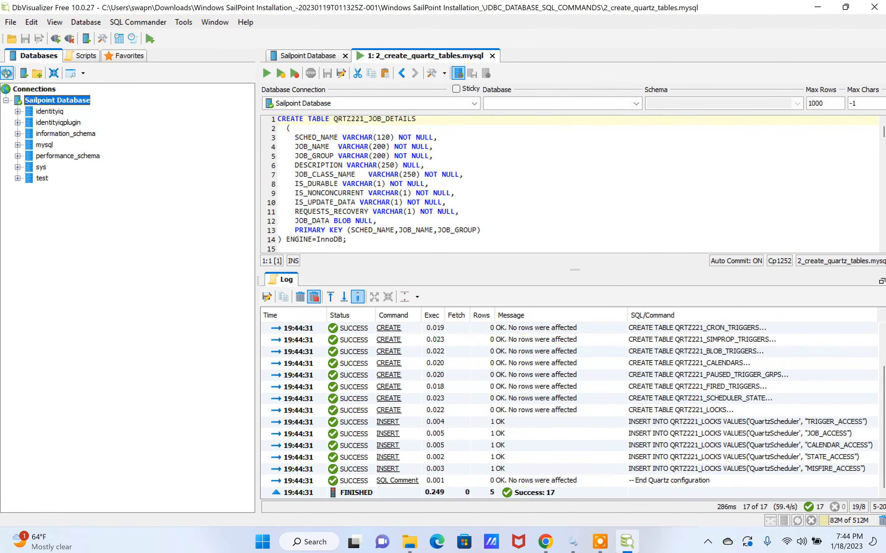
pyautogui.click(492, 55)
pyautogui.click(356, 56)
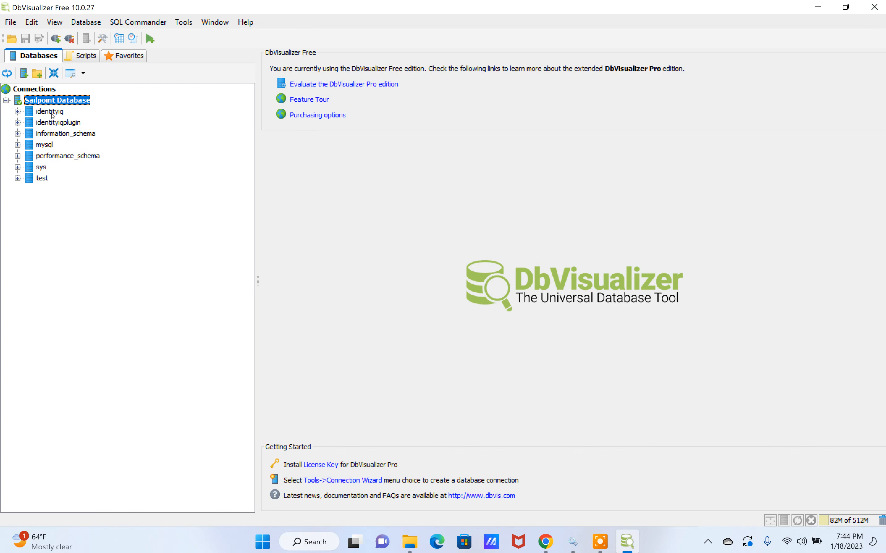
# Examine the tables of the identityiq database, including spt_application, spt_bundle and spt_certification
pyautogui.click(18, 111)
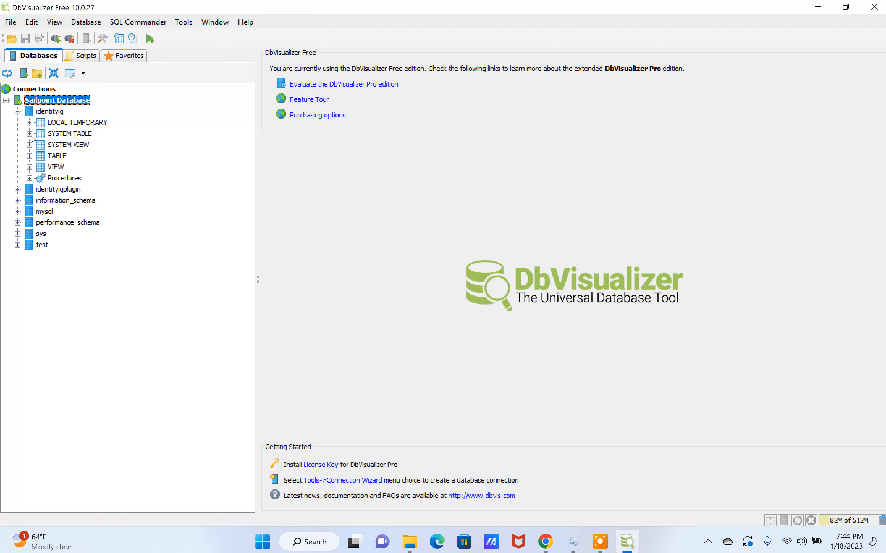
pyautogui.click(30, 156)
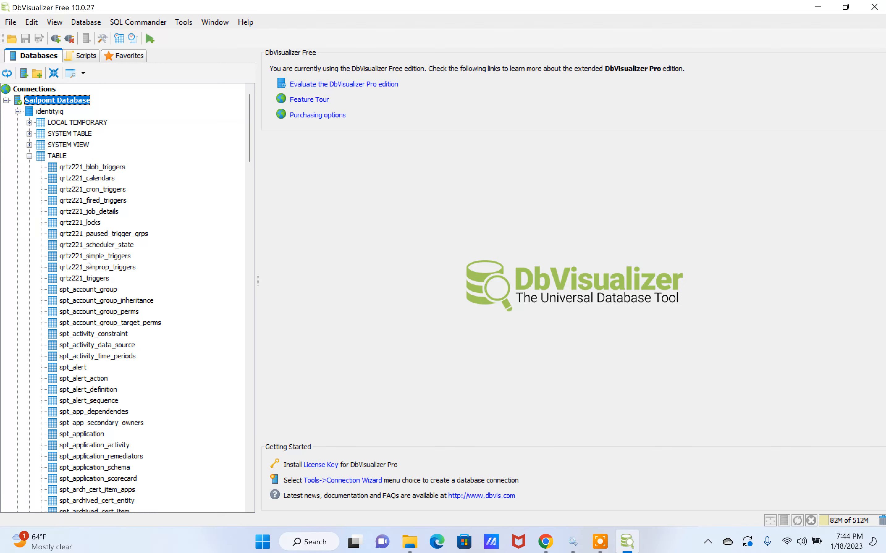
pyautogui.scroll(-3, 90, 266)
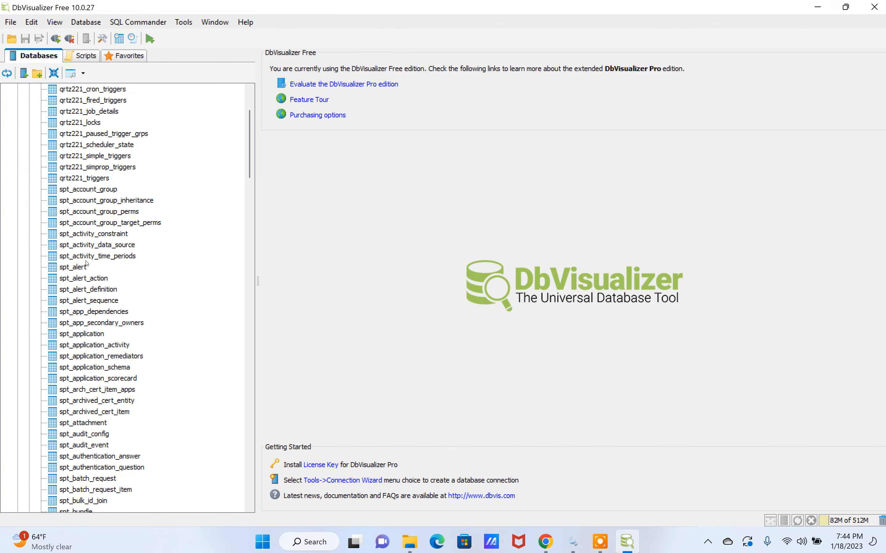
pyautogui.scroll(-1, 86, 264)
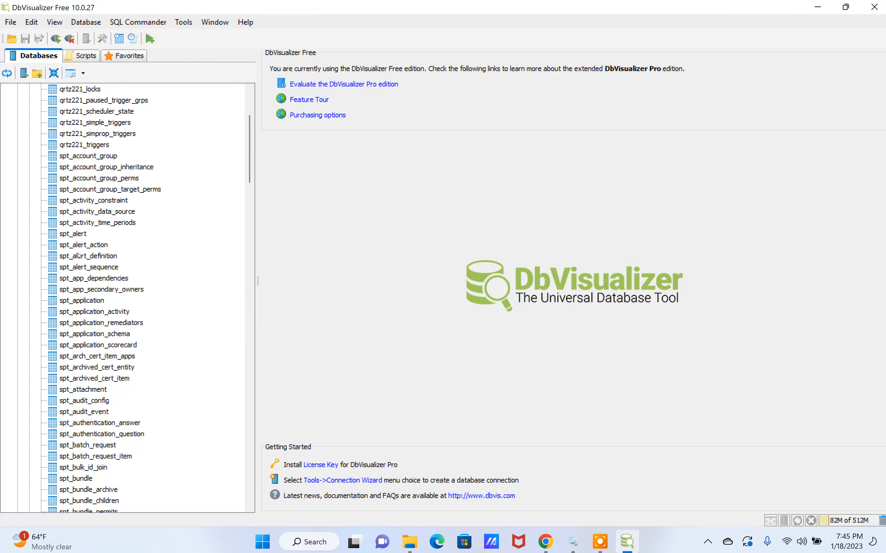
pyautogui.click(74, 302)
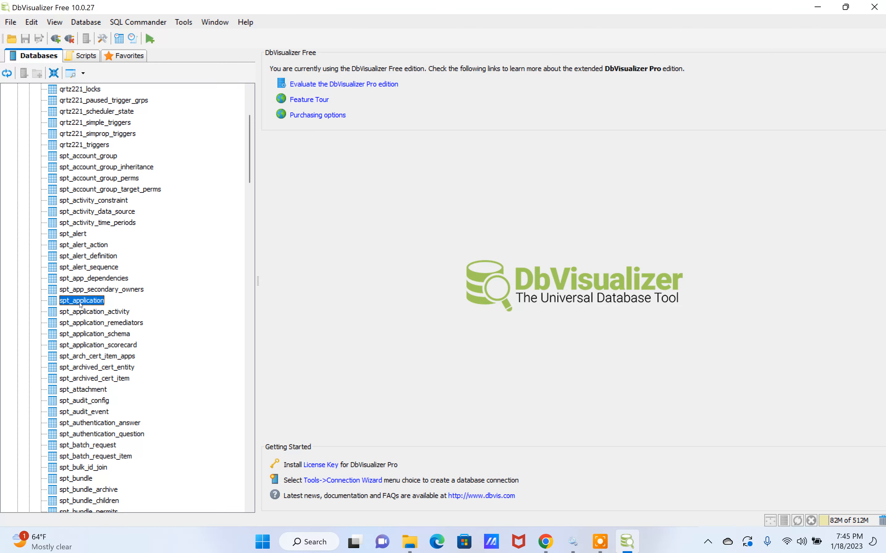
pyautogui.scroll(-4, 80, 305)
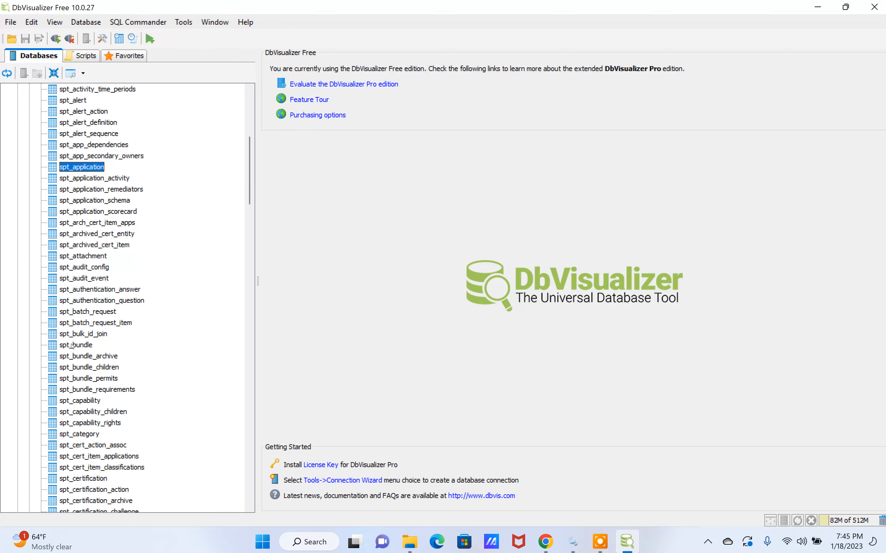
pyautogui.click(73, 347)
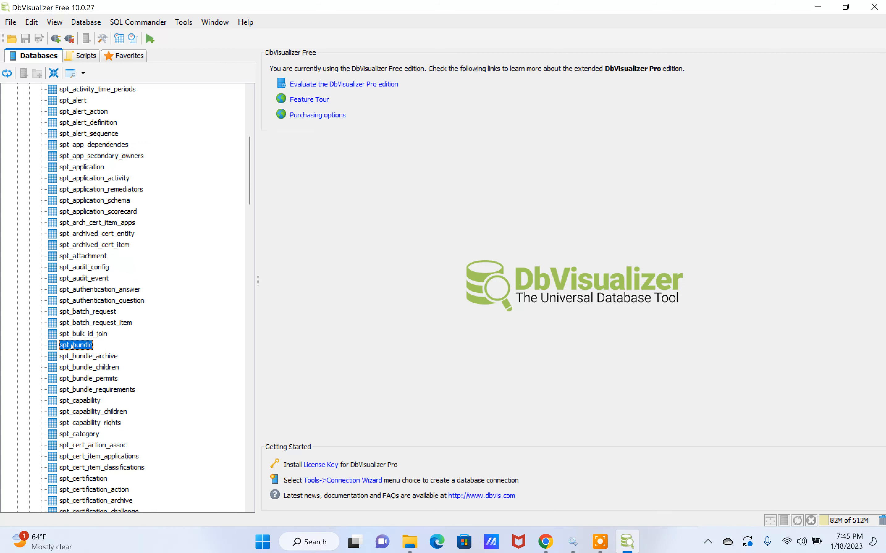
pyautogui.scroll(-6, 72, 346)
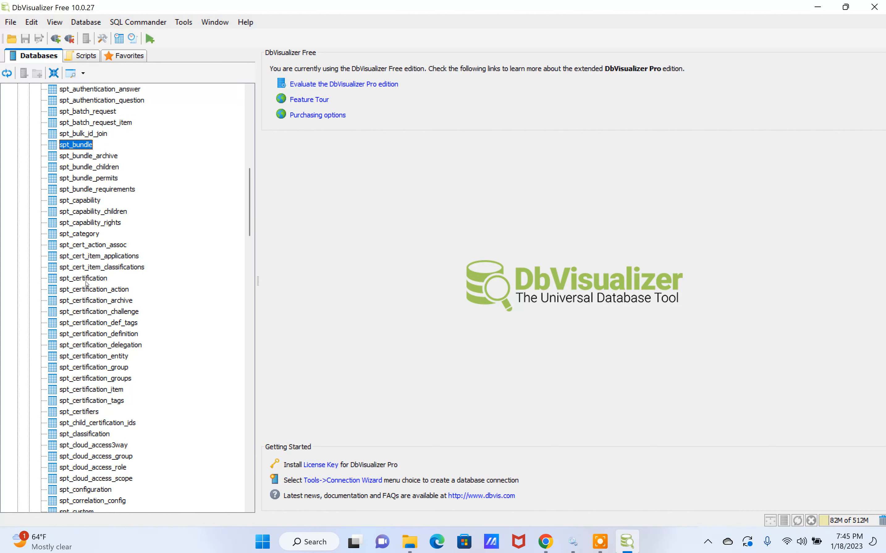
pyautogui.click(85, 280)
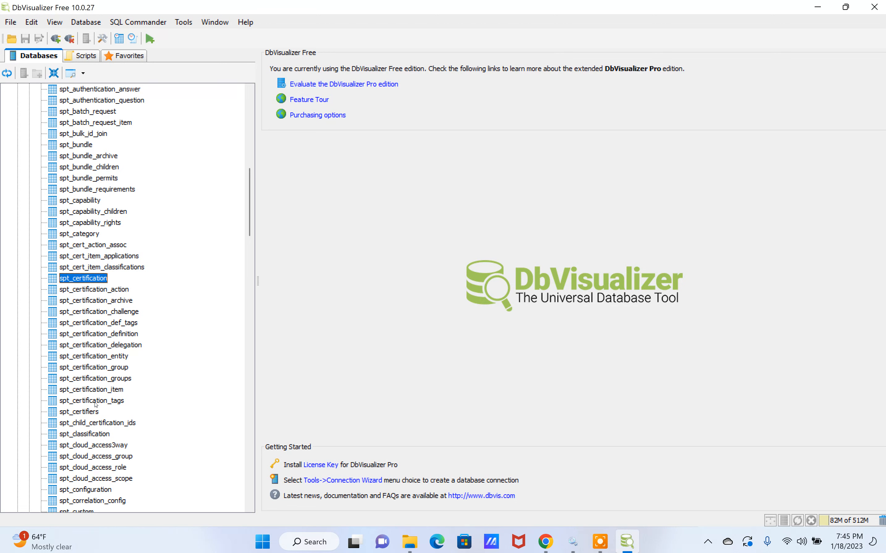
pyautogui.scroll(-2, 114, 333)
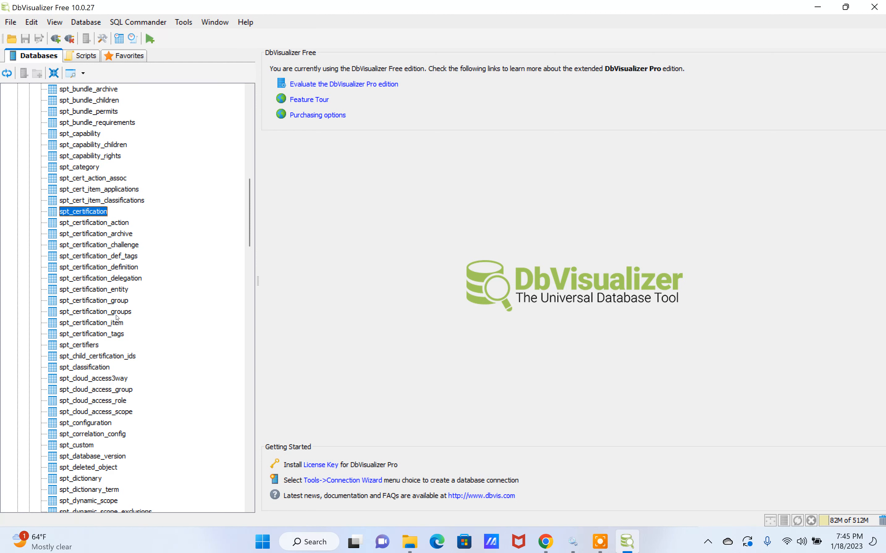
# Return to the start of the identityiq table list and collapse the identityiq database under the Sailpoint Database connection
pyautogui.scroll(3, 117, 317)
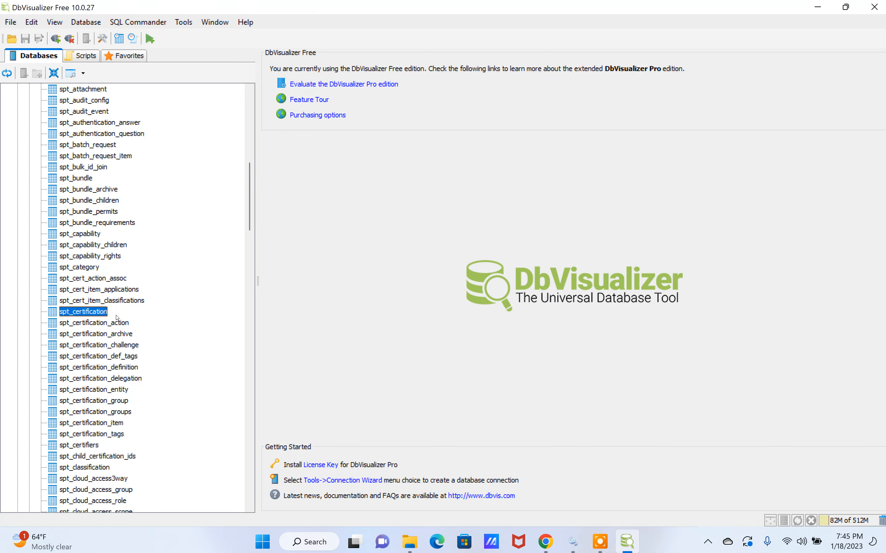
pyautogui.scroll(8, 117, 318)
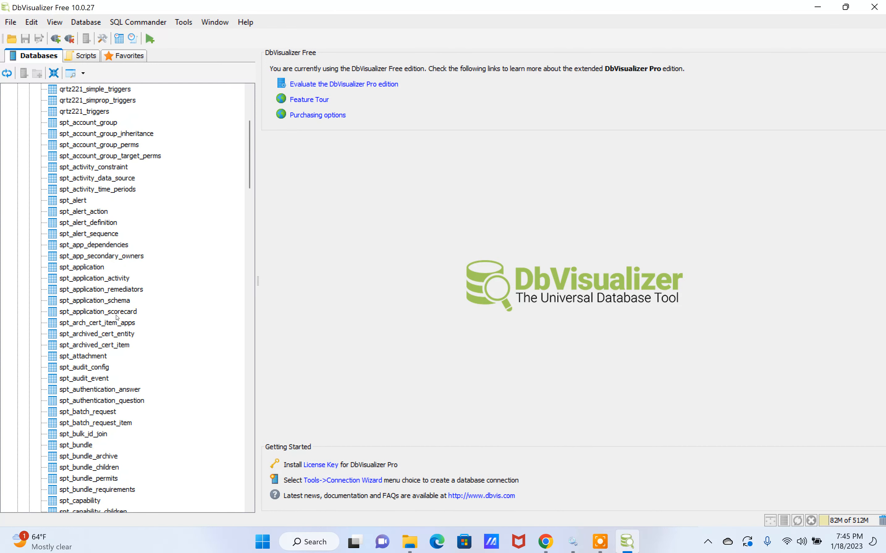
pyautogui.scroll(5, 117, 317)
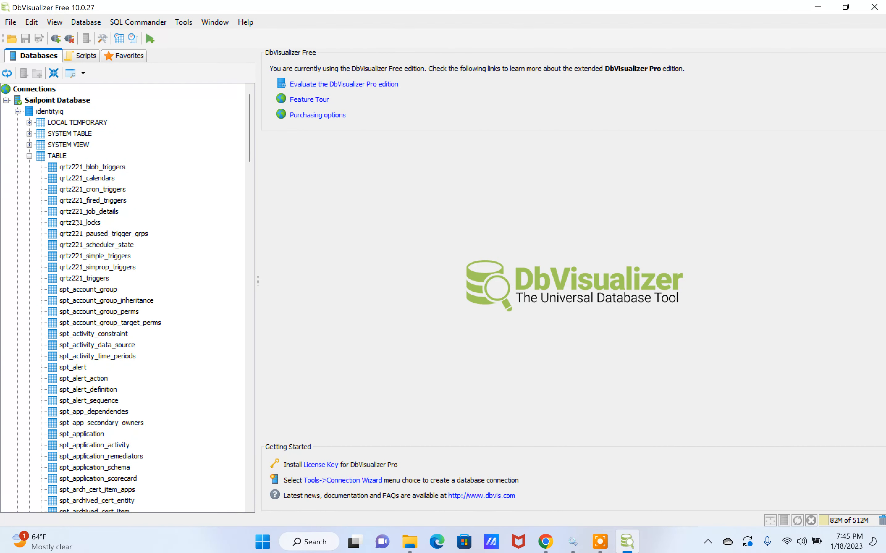
pyautogui.click(17, 111)
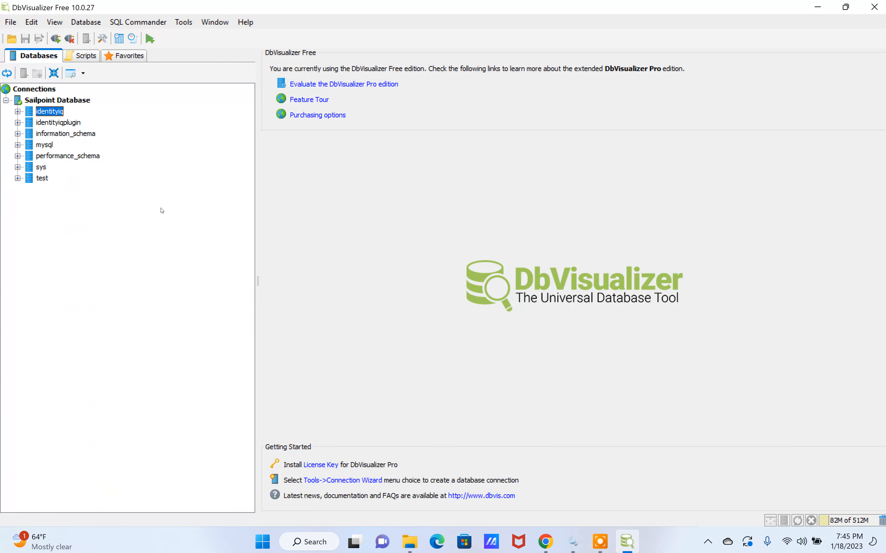
# Check the SQL script files in the JDBC_DATABASE_SQL_COMMANDS folder in File Explorer, and return to DbVisualizer
pyautogui.click(410, 541)
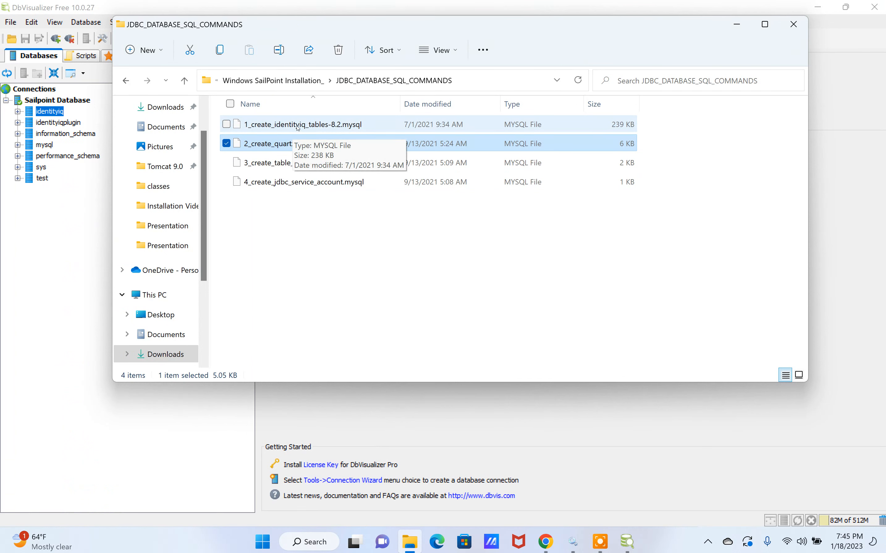
pyautogui.click(308, 223)
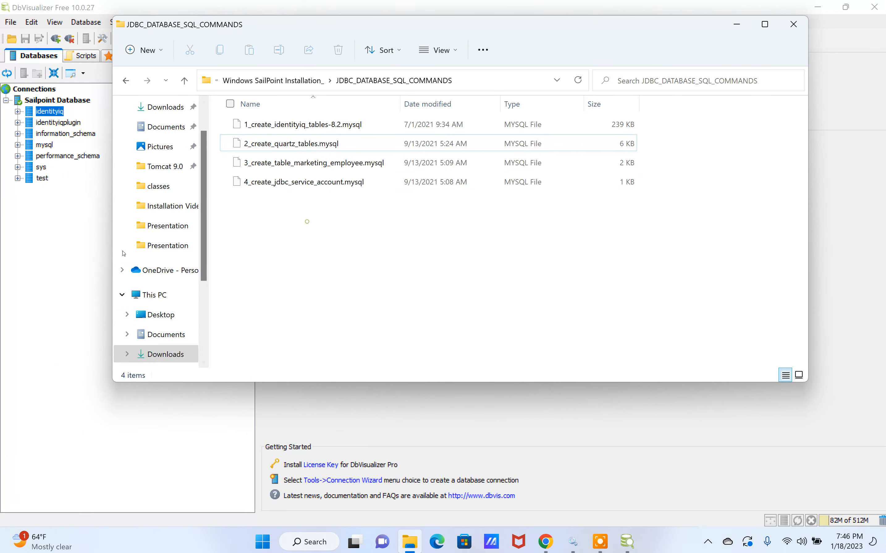
pyautogui.click(66, 259)
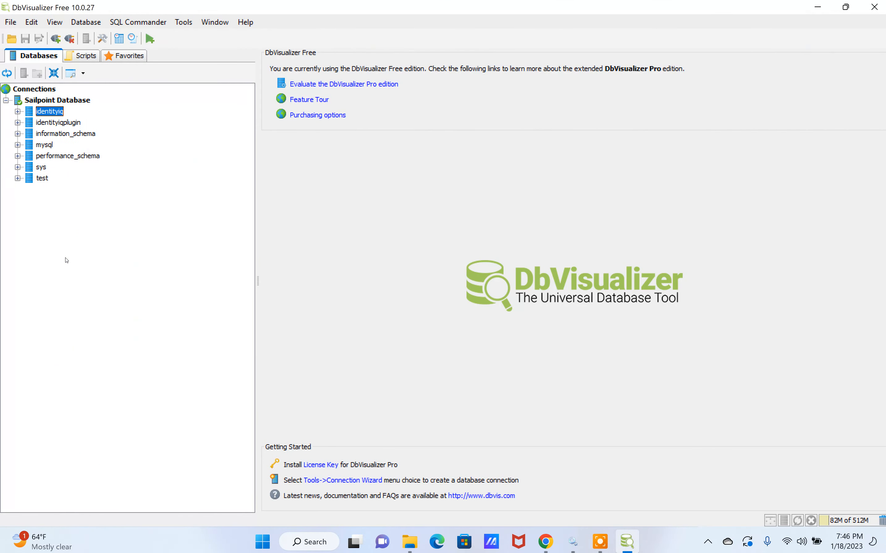